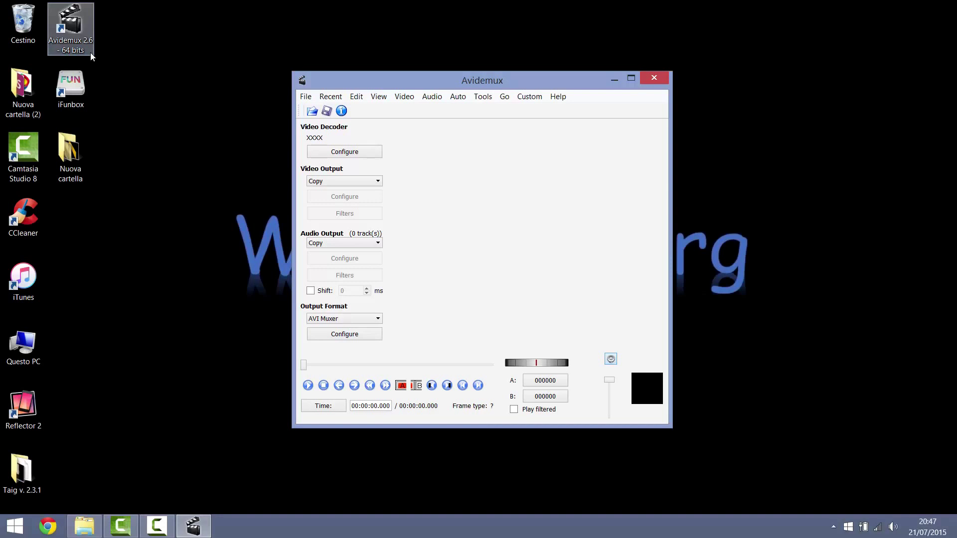
# - Open the video Esempio 1parte from the Nuova cartella folder on the Desktop
pyautogui.click(306, 97)
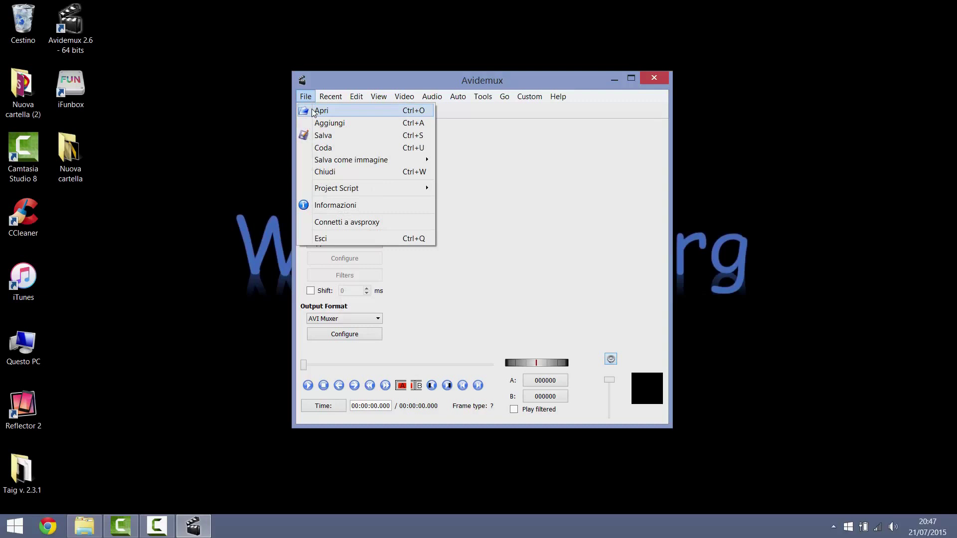
pyautogui.click(319, 110)
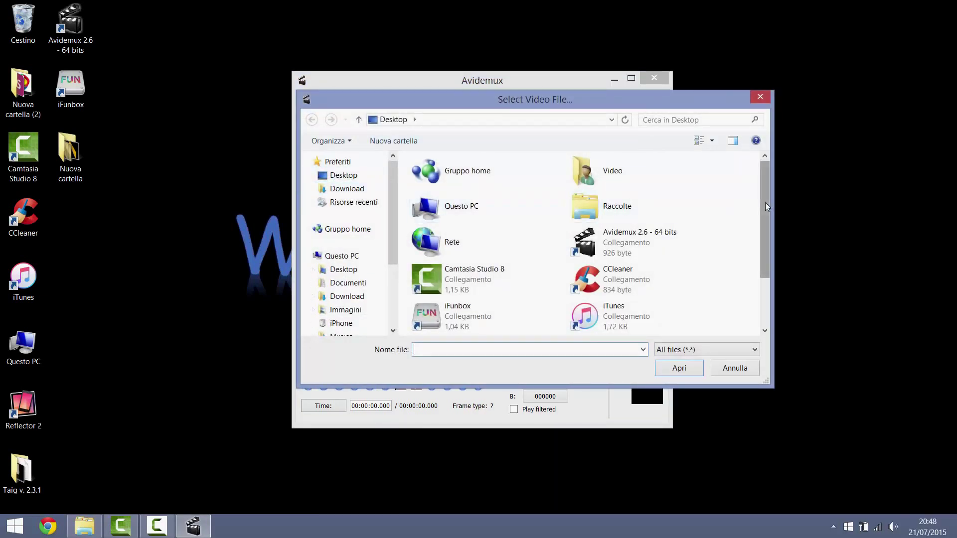
pyautogui.scroll(-3, 767, 206)
pyautogui.doubleClick(618, 279)
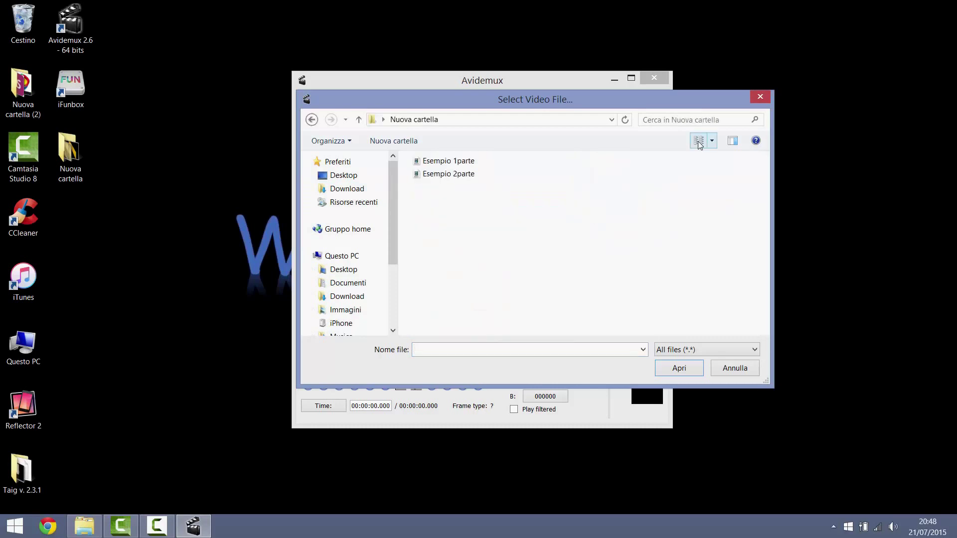
pyautogui.doubleClick(465, 164)
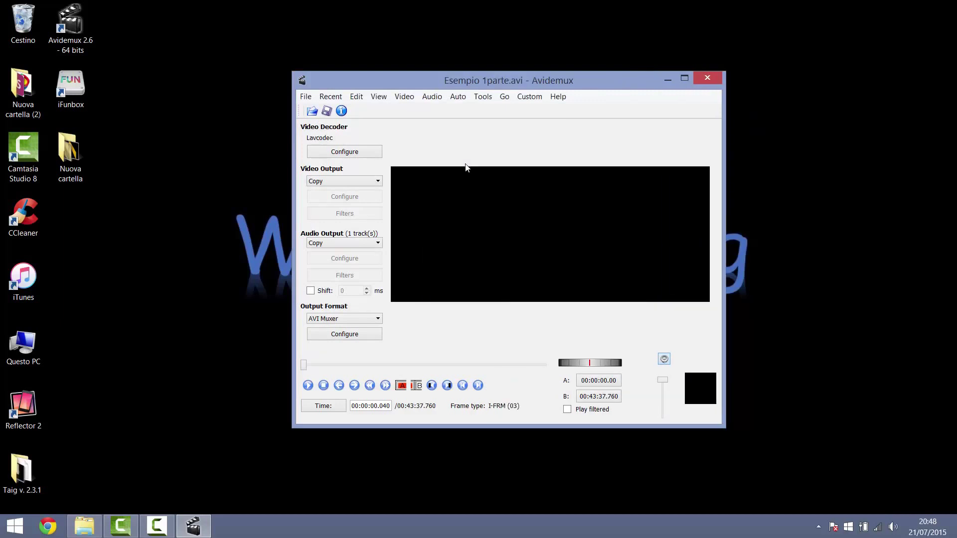
# - Append the video Esempio 2parte from the Nuova cartella folder to the end of the opened video
pyautogui.click(305, 97)
pyautogui.click(313, 123)
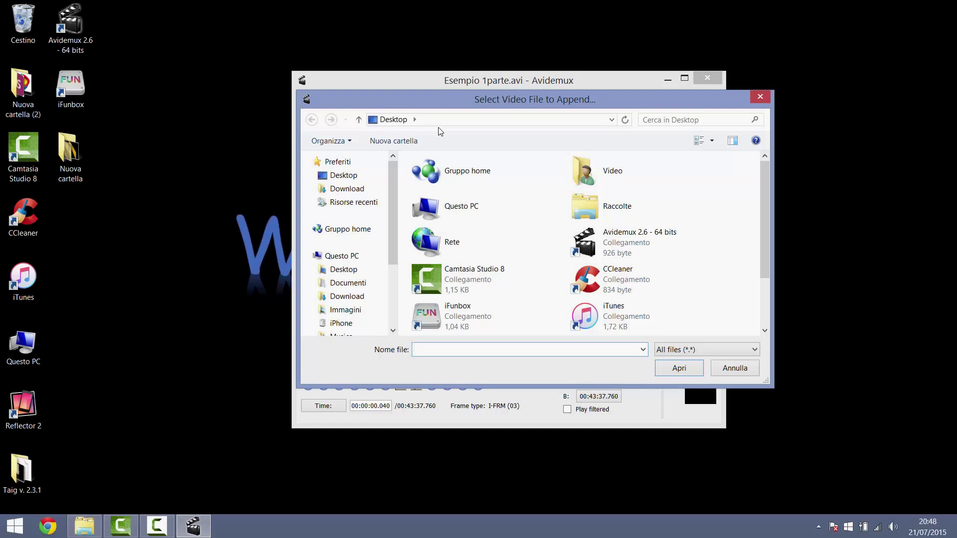
pyautogui.click(623, 270)
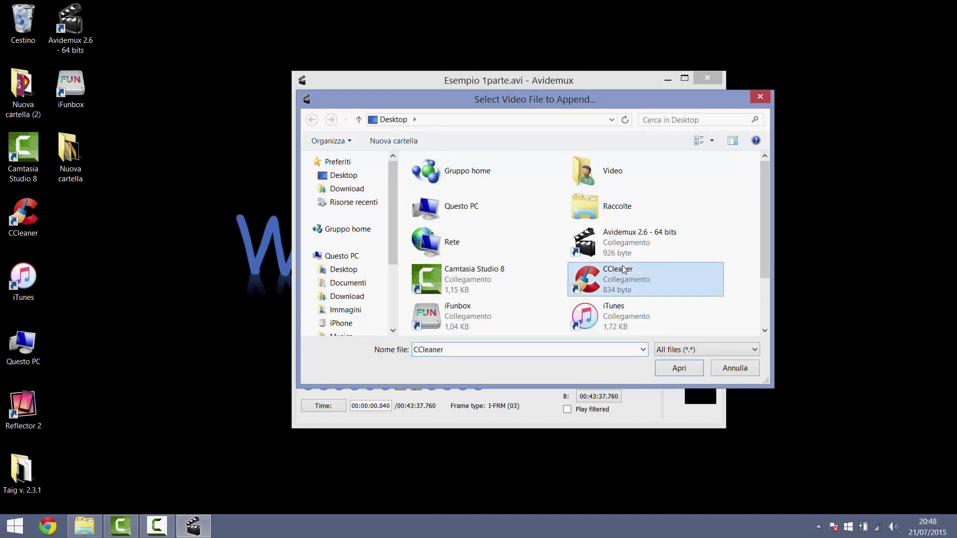
pyautogui.moveTo(764, 238); pyautogui.dragTo(740, 311)
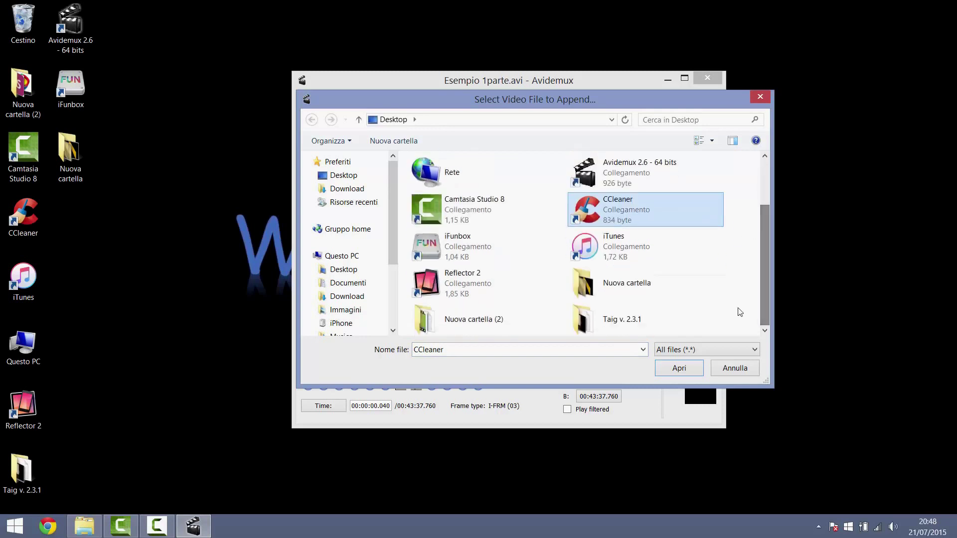
pyautogui.doubleClick(667, 296)
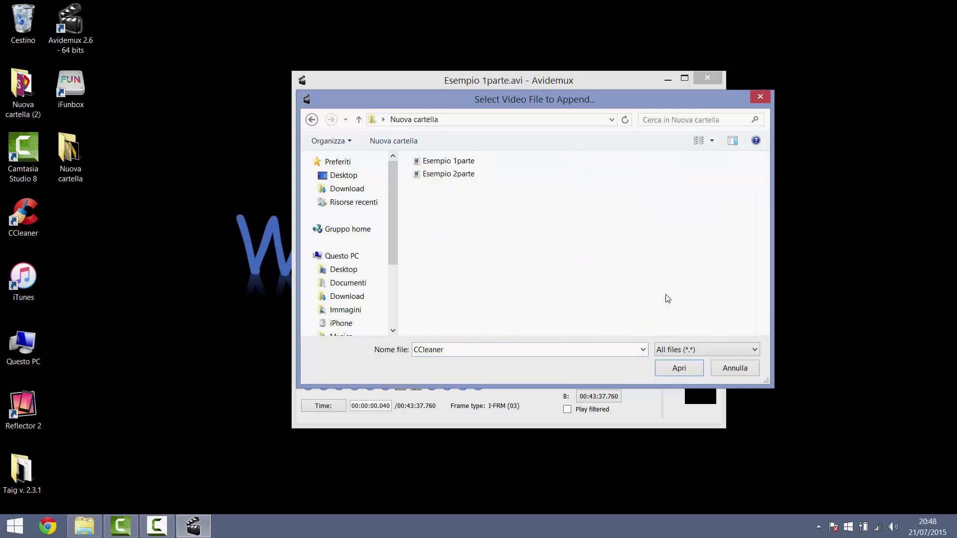
pyautogui.doubleClick(437, 174)
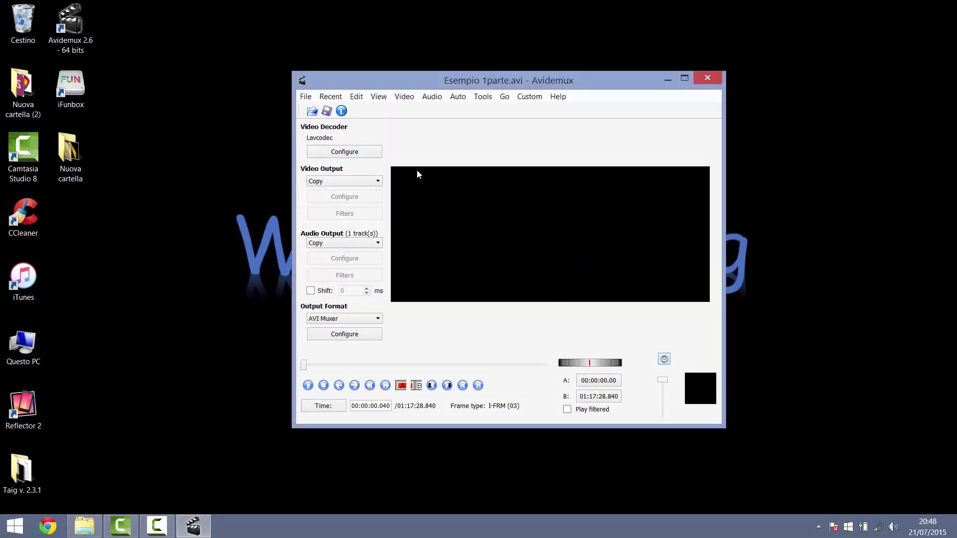
# - Review the available video codecs, audio codecs and output formats, keeping Copy for video and audio and AVI Muxer as the format
pyautogui.click(361, 182)
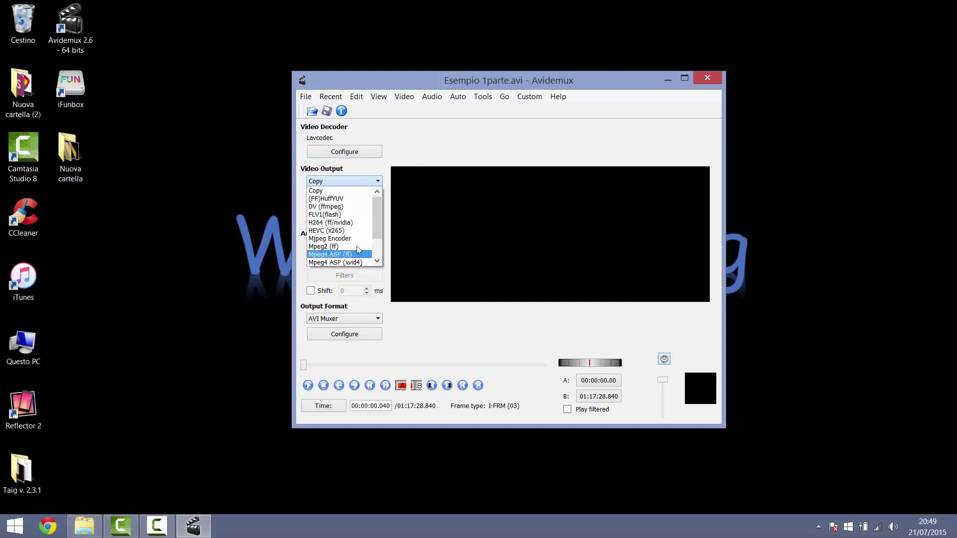
pyautogui.scroll(-2, 372, 250)
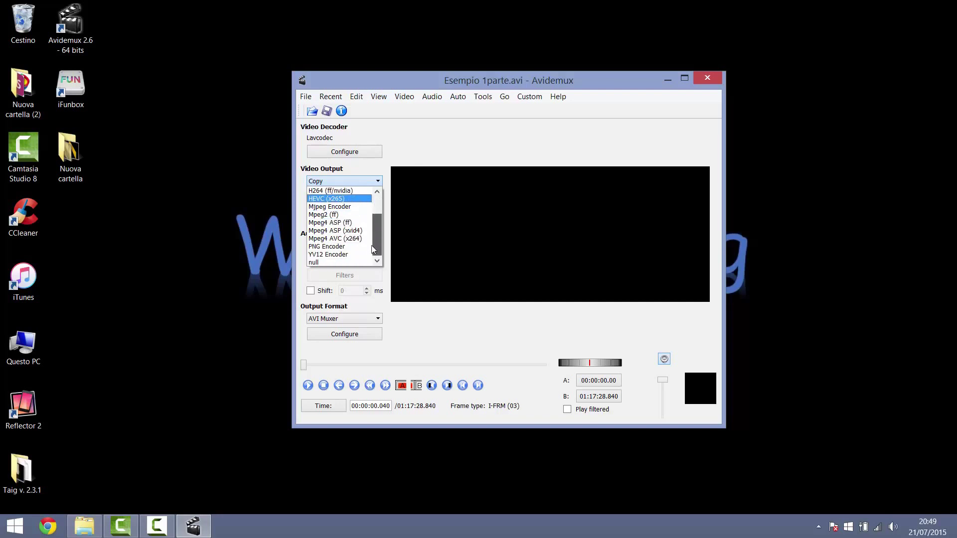
pyautogui.scroll(2, 372, 215)
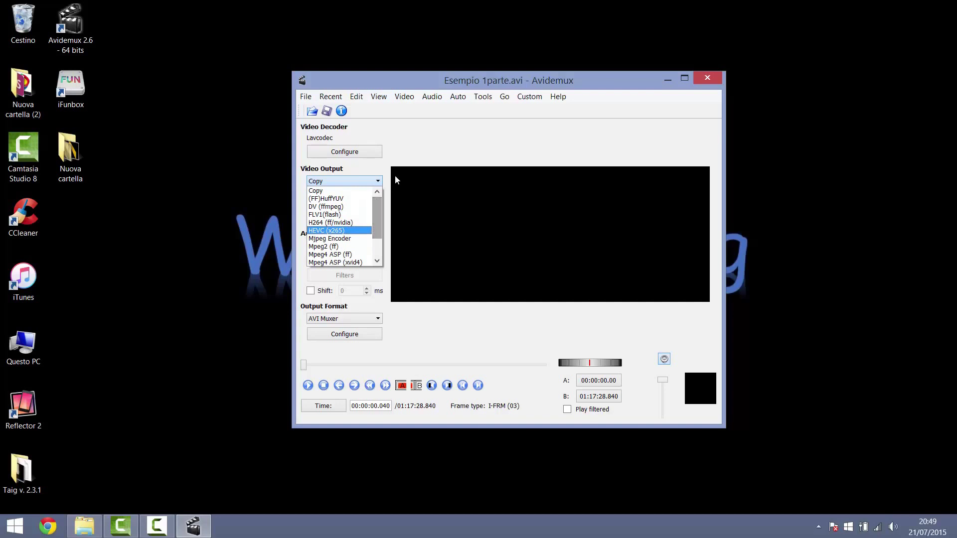
pyautogui.click(408, 162)
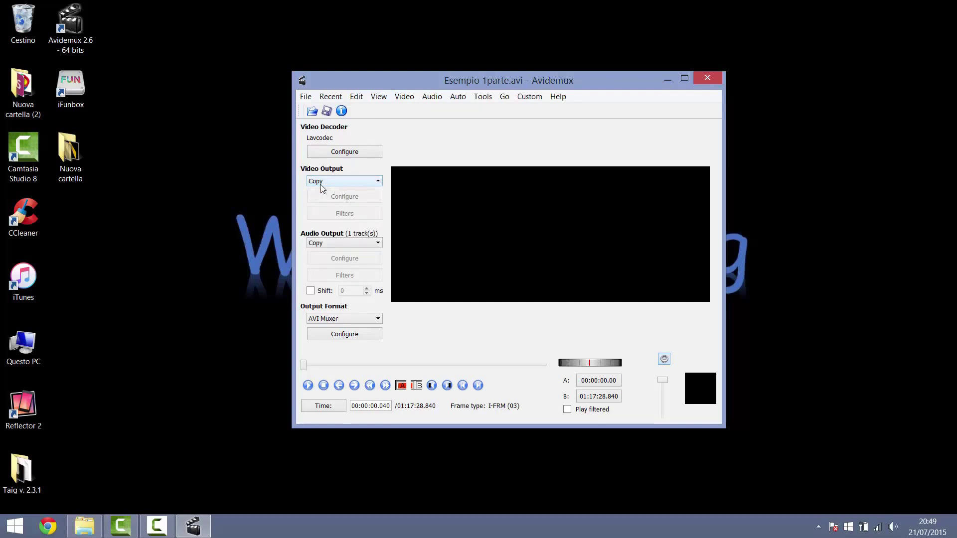
pyautogui.click(322, 243)
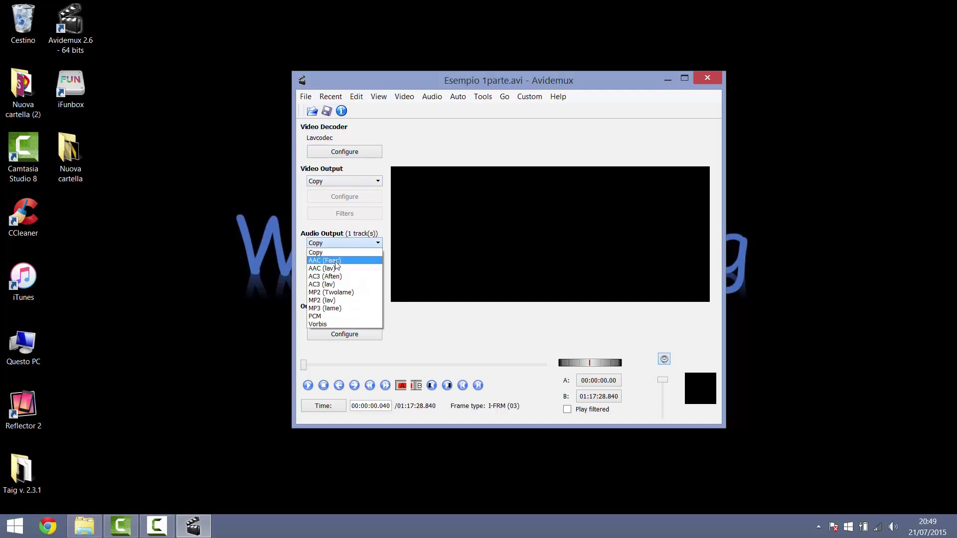
pyautogui.click(353, 243)
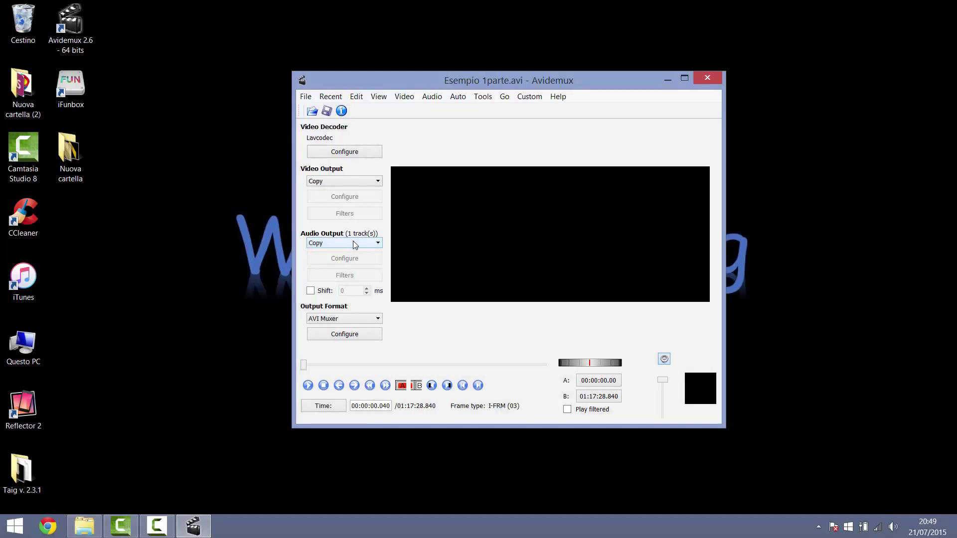
pyautogui.click(343, 319)
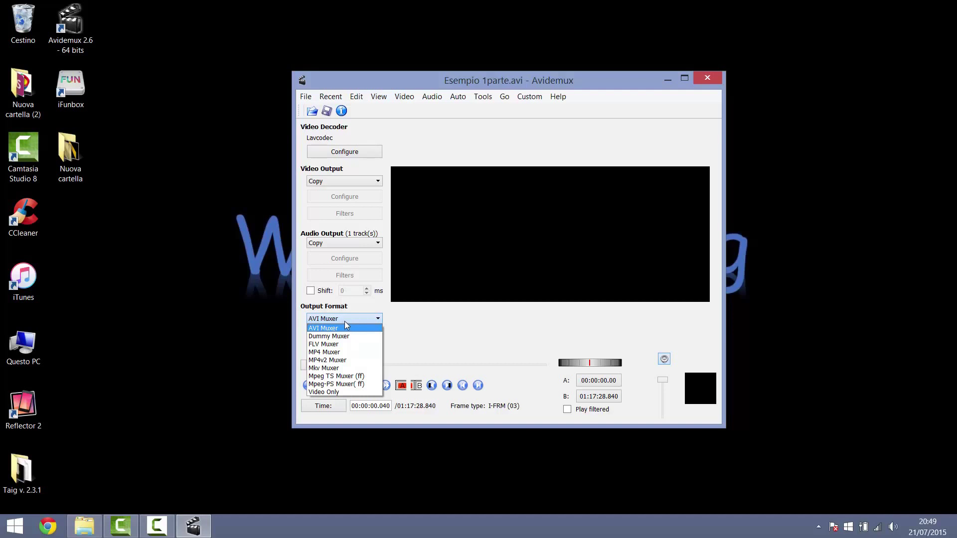
pyautogui.click(345, 322)
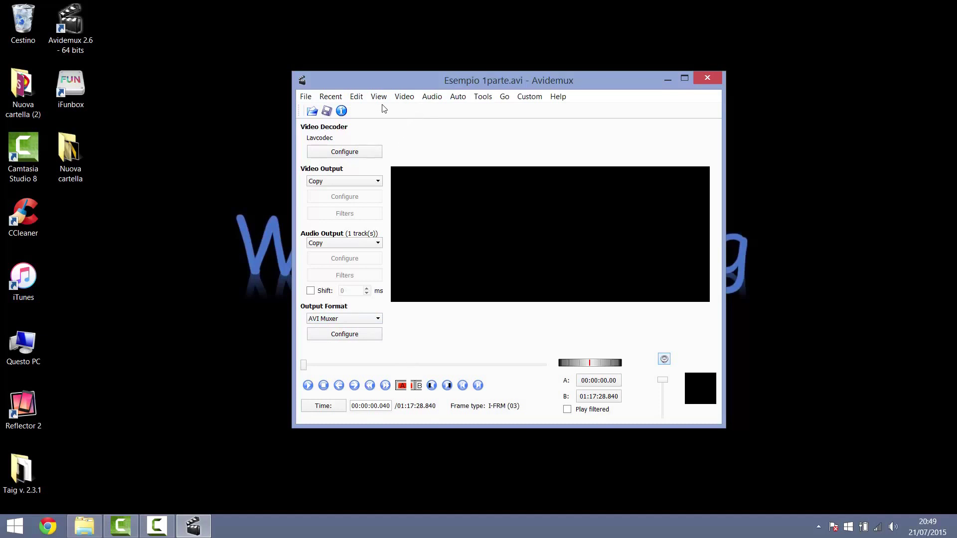
pyautogui.click(306, 96)
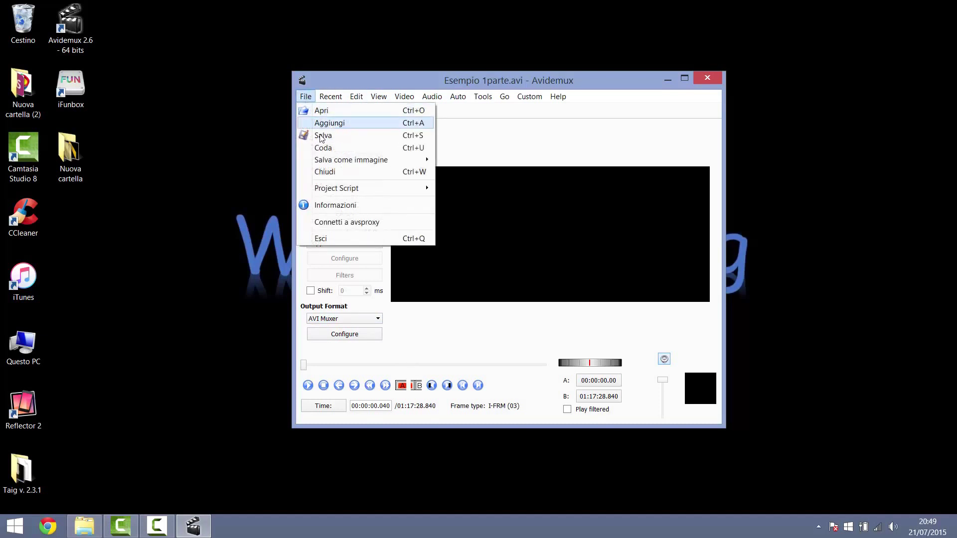
pyautogui.click(517, 128)
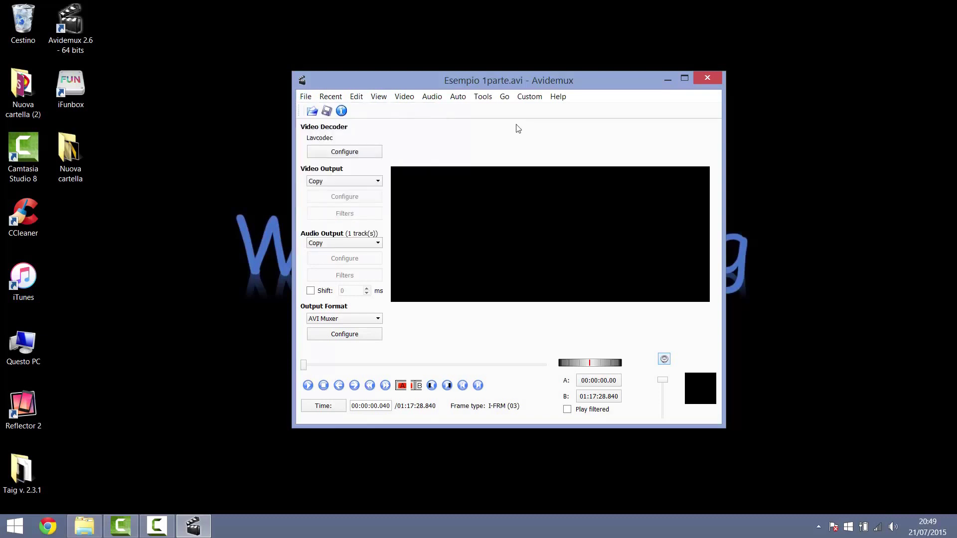
# - Apply the automatic 720p preset with a 16:9 source aspect ratio and the deinterlacing method None
pyautogui.click(459, 100)
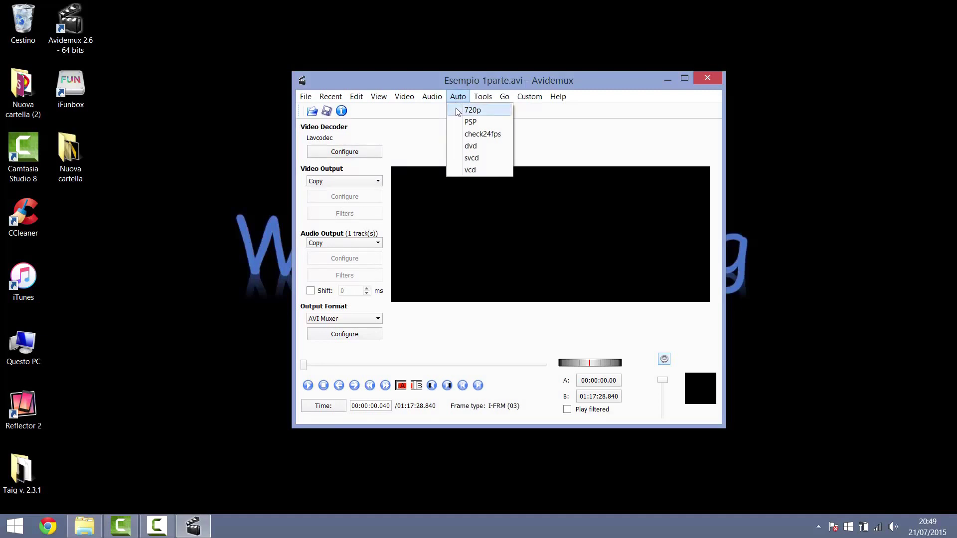
pyautogui.click(458, 111)
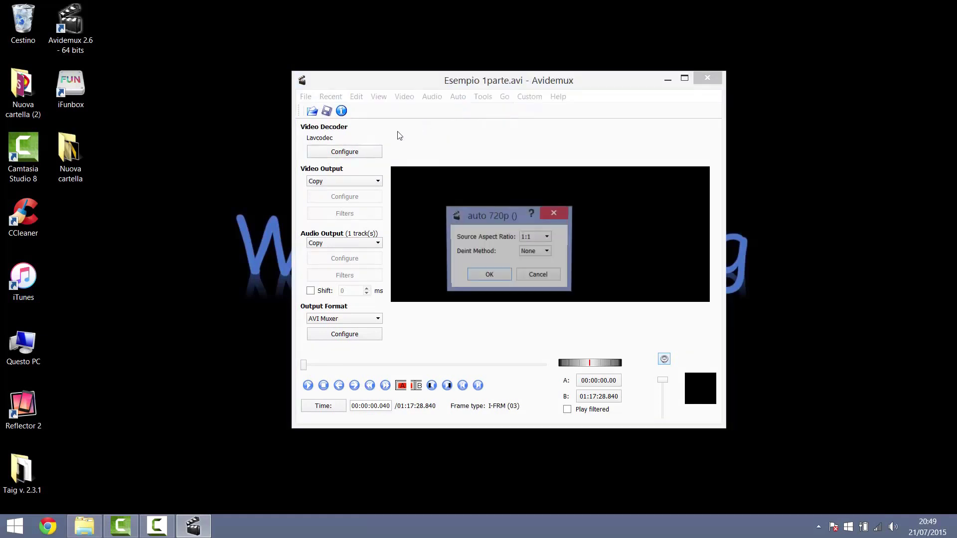
pyautogui.click(539, 242)
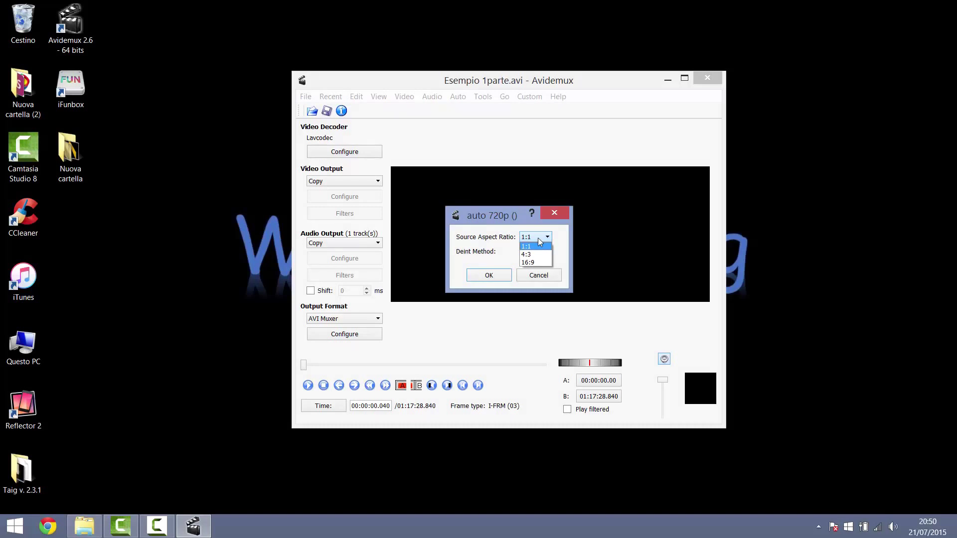
pyautogui.click(539, 238)
pyautogui.click(537, 237)
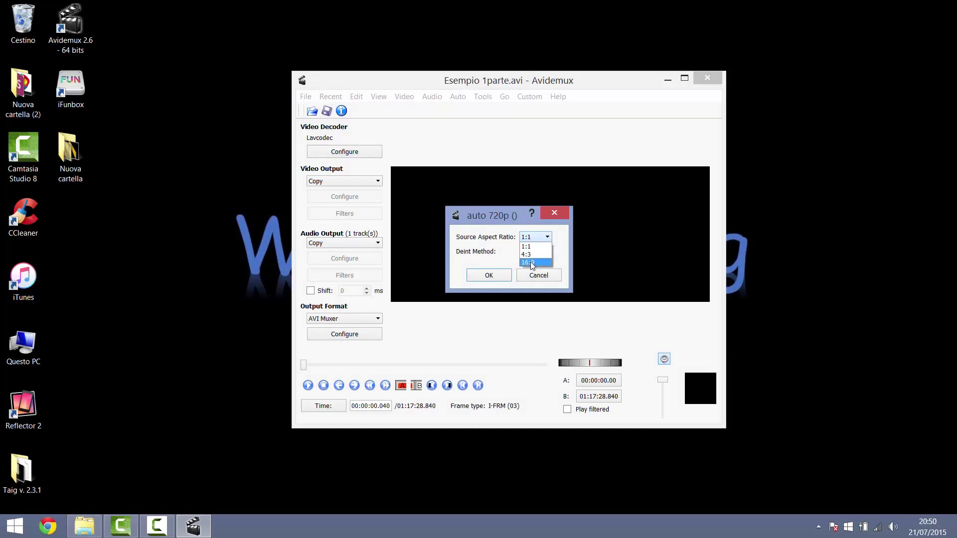
pyautogui.click(529, 263)
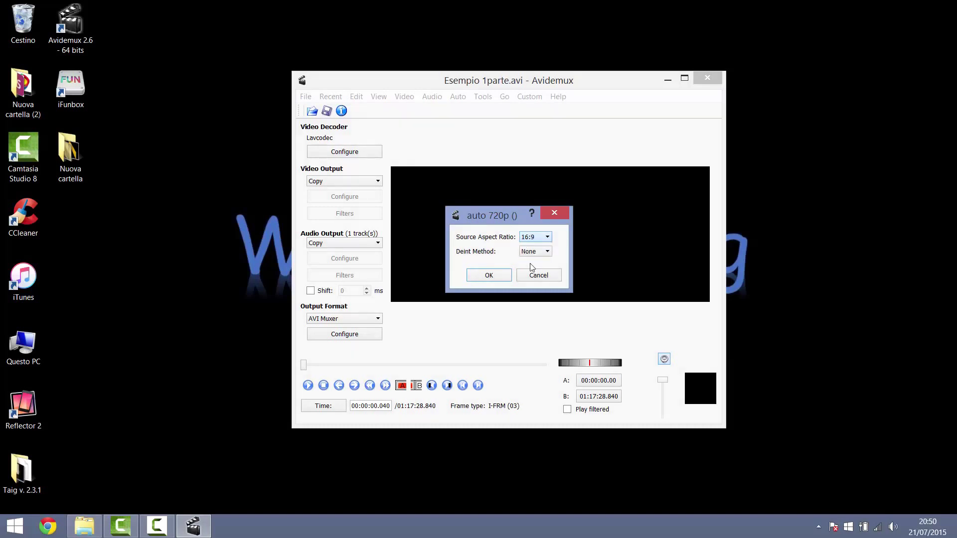
pyautogui.click(490, 275)
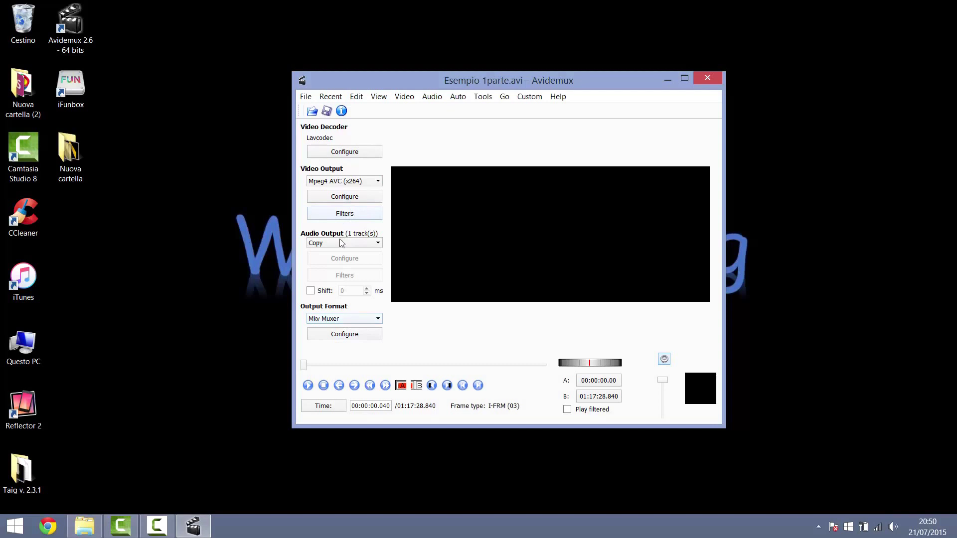
pyautogui.click(461, 97)
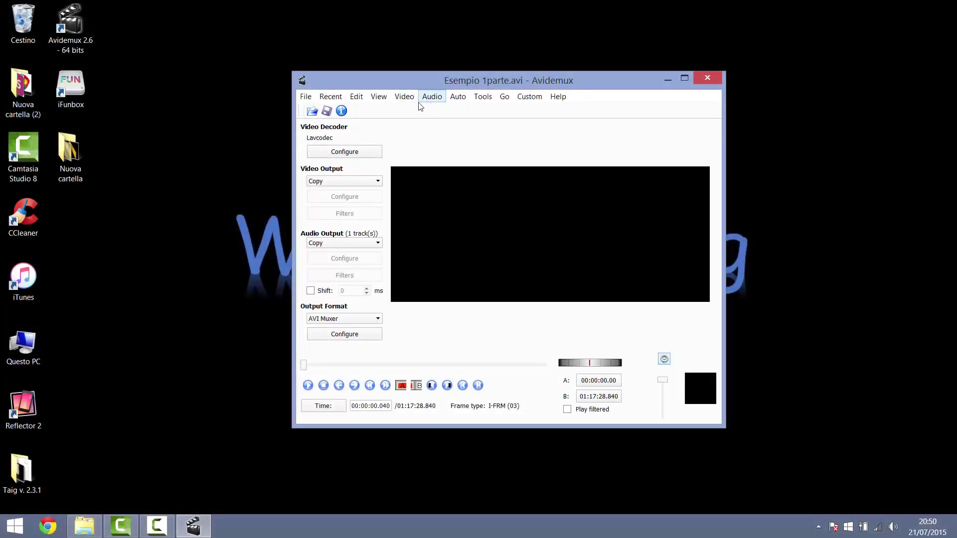
# - Save the joined video on the Desktop as an AVI file named Esempio Per Youtube
pyautogui.click(305, 99)
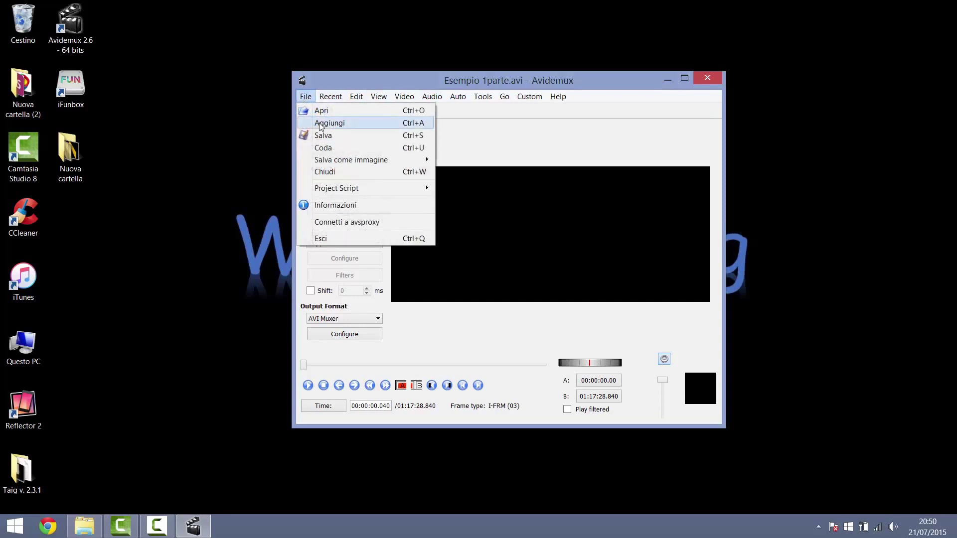
pyautogui.click(319, 122)
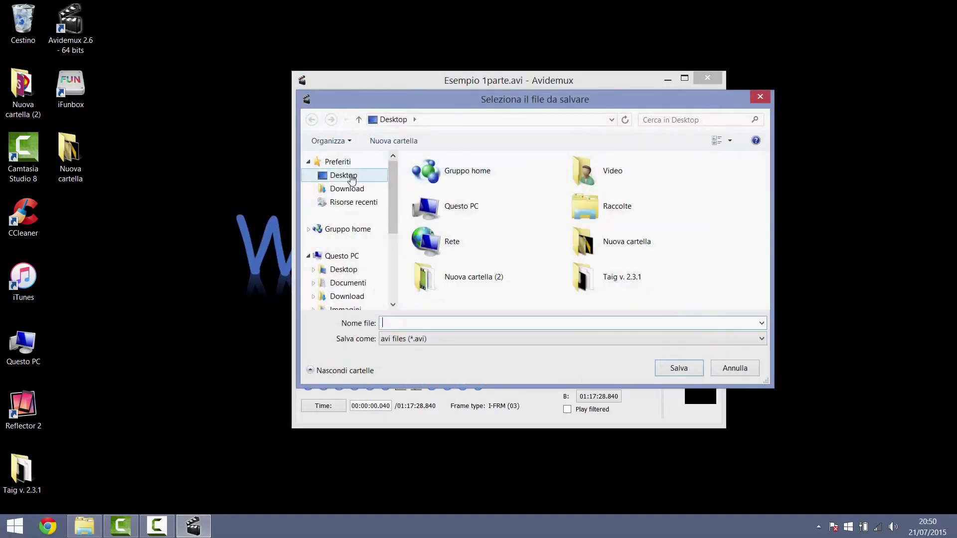
pyautogui.click(444, 324)
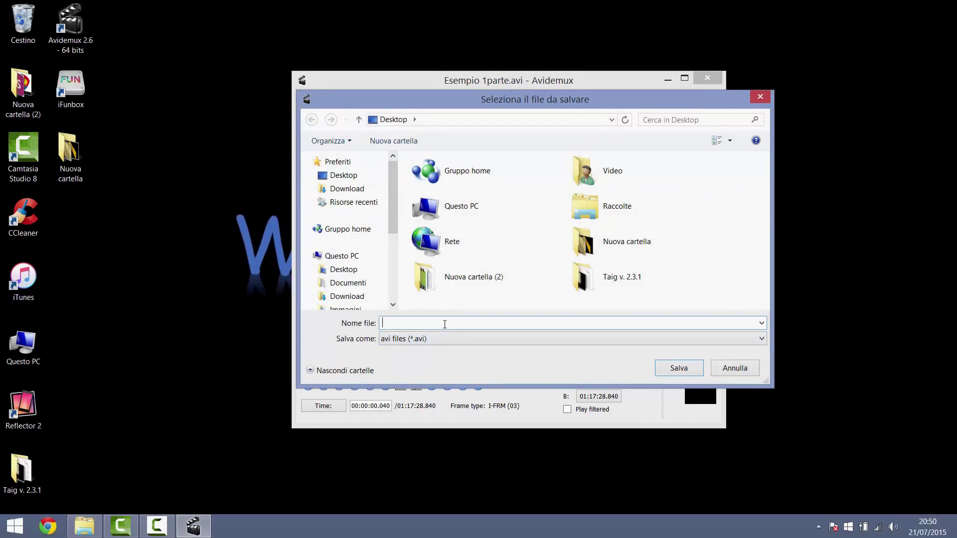
pyautogui.write('Esempio Per Youtube')
pyautogui.press('Return')
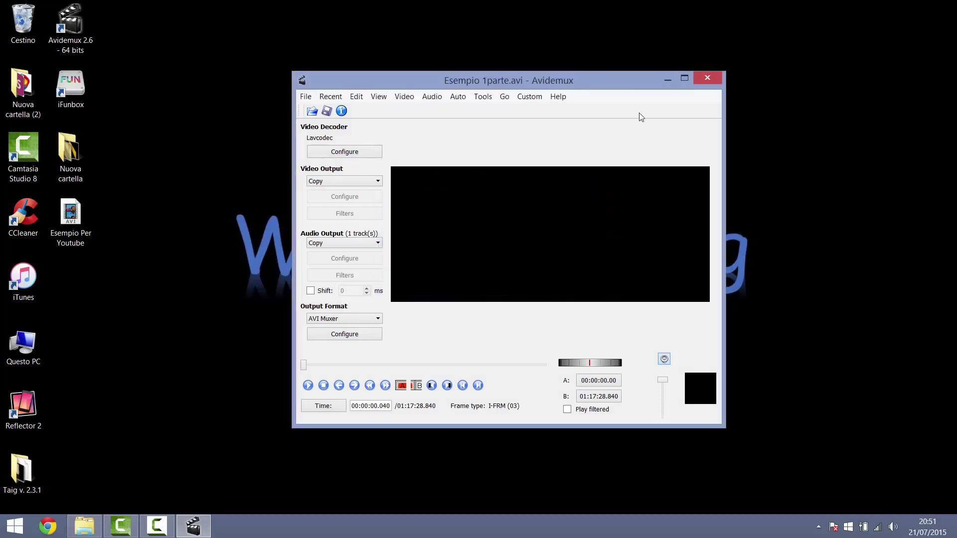
# - Close the video editor and check the exported Esempio Per Youtube file on the desktop
pyautogui.click(708, 78)
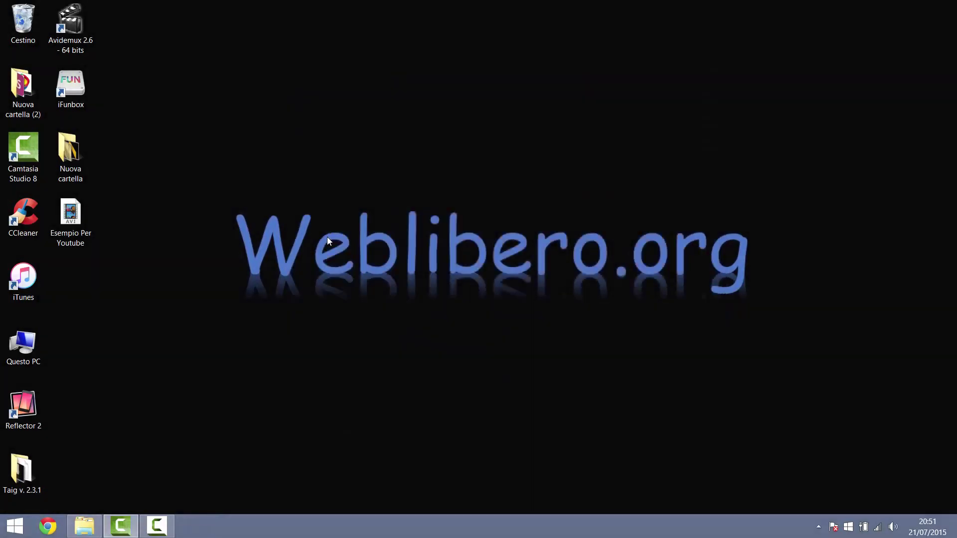
pyautogui.click(80, 208)
pyautogui.click(255, 294)
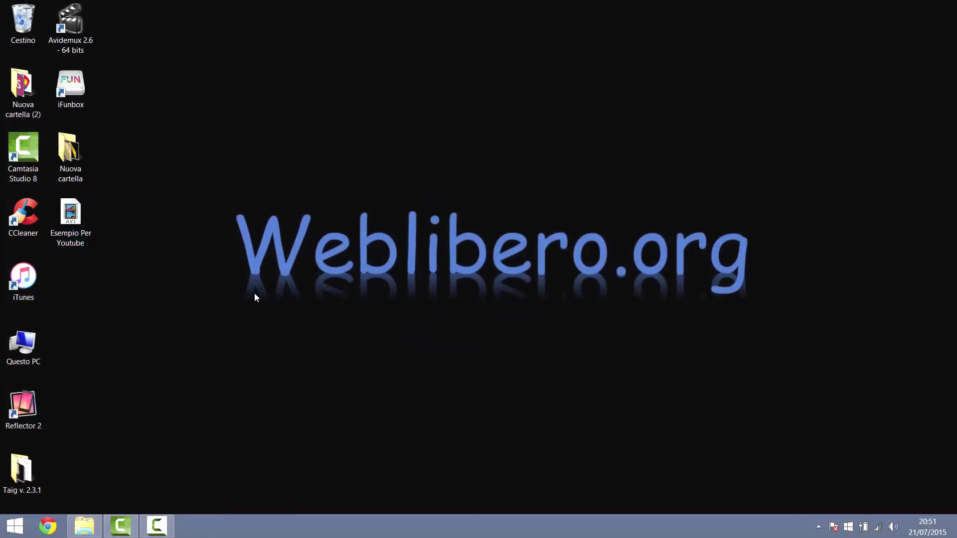